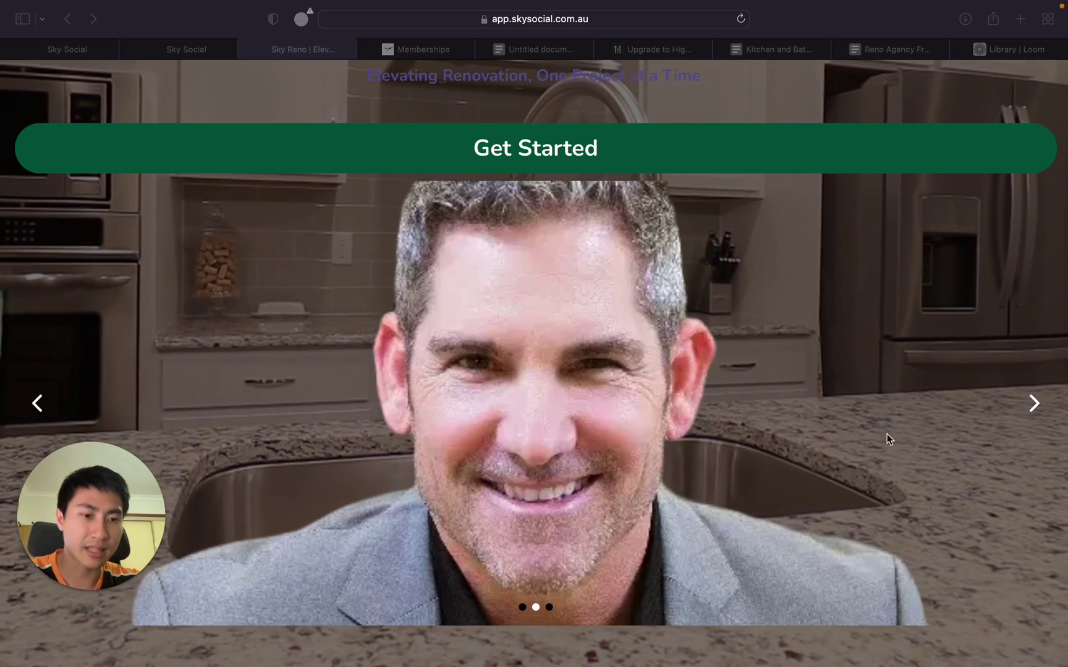
Cycle the preview slider through its slides, then go to the Memberships course page (0 of 17 lessons).
left_click(1035, 408)
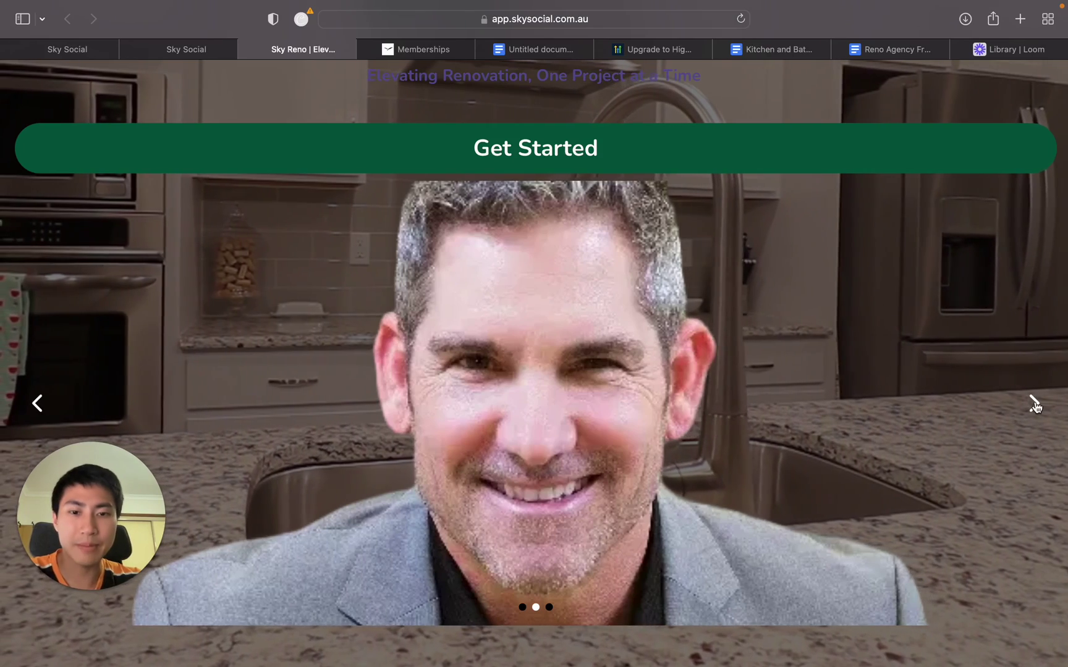
left_click(1033, 404)
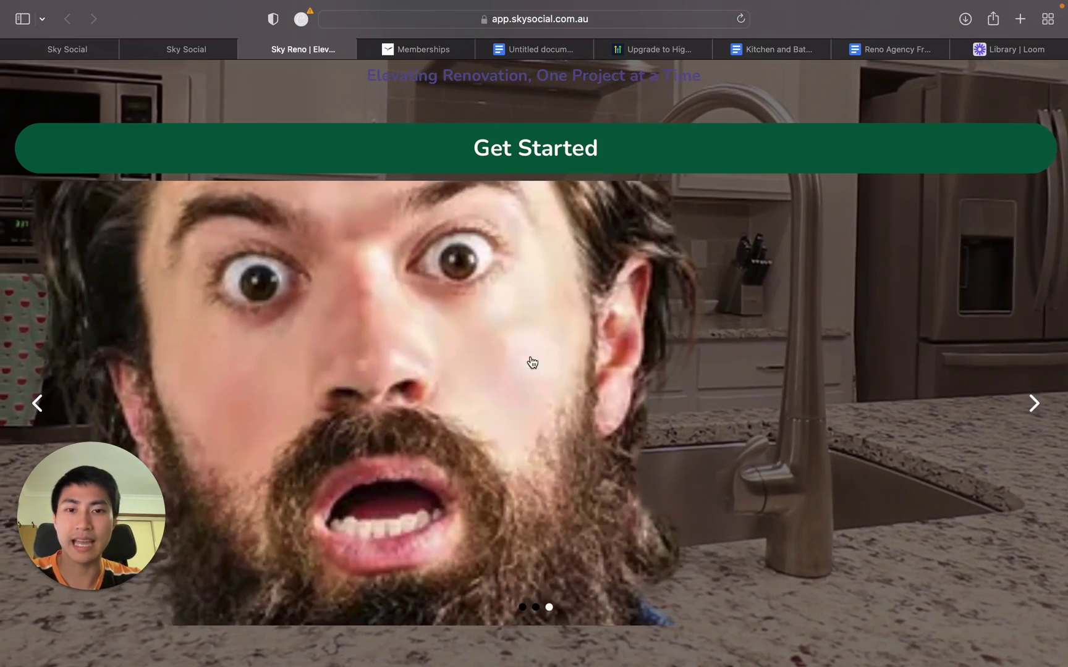
left_click(1033, 405)
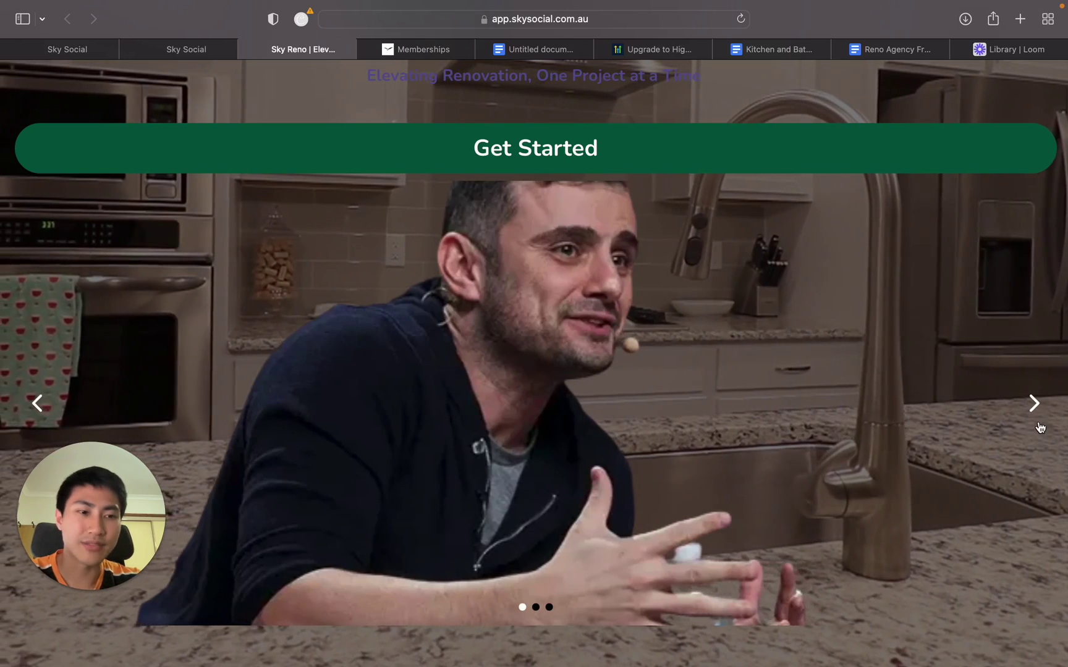
left_click(1035, 407)
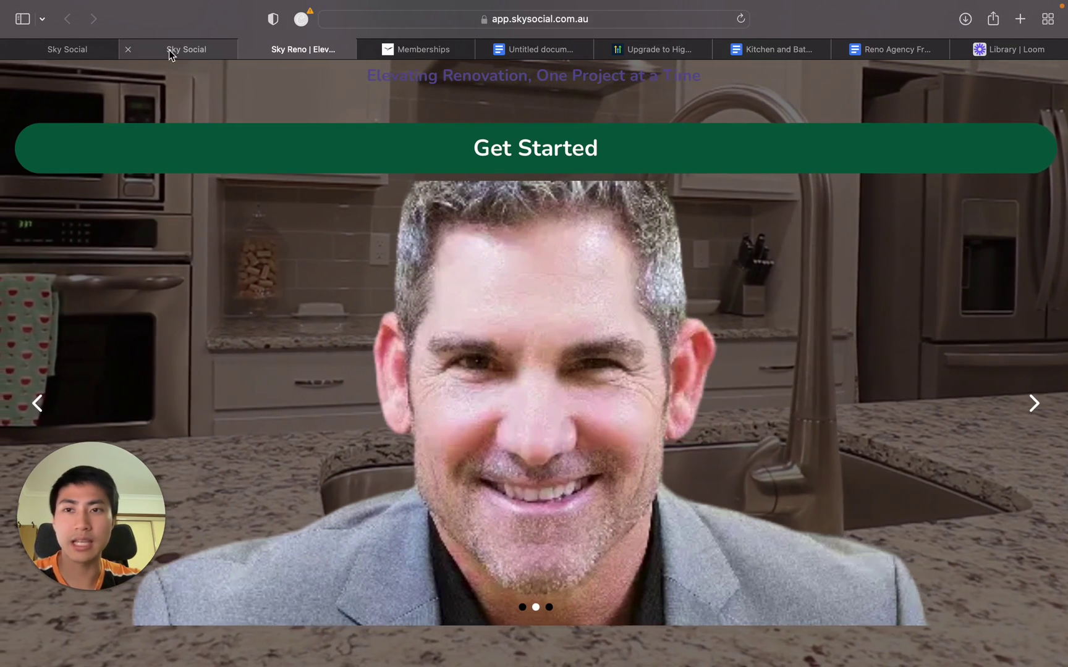
left_click(169, 50)
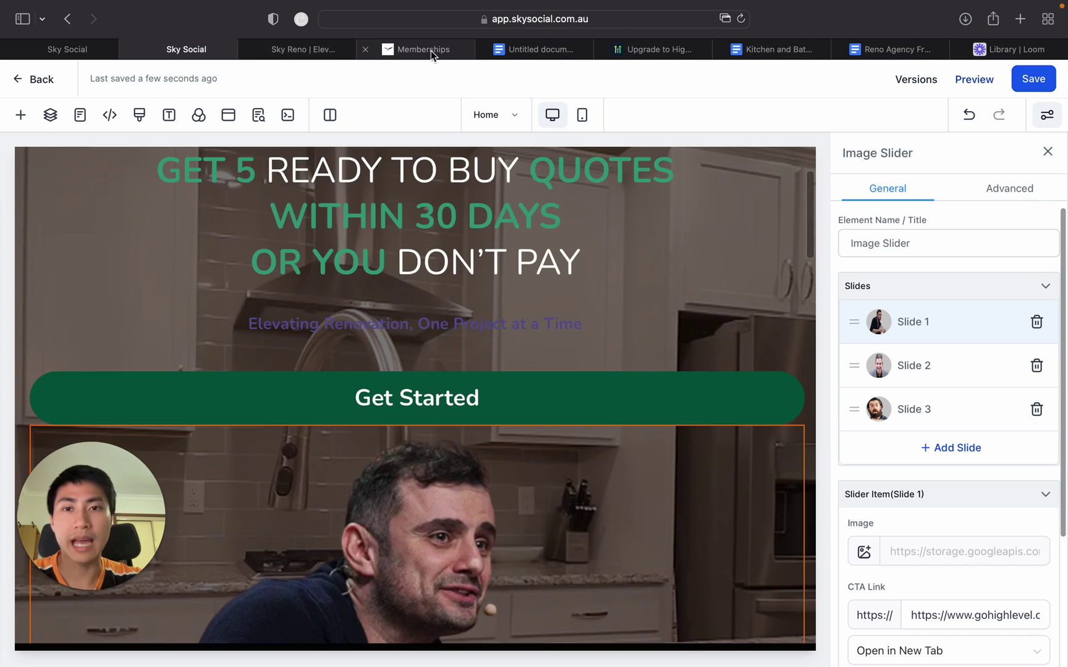
left_click(430, 51)
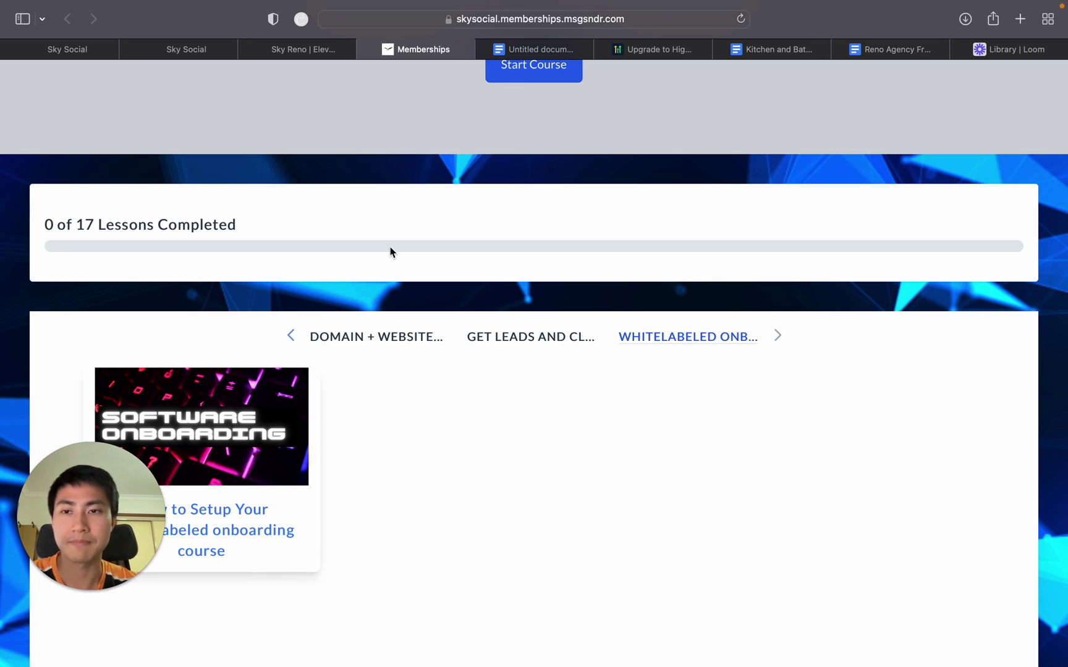
Return to the page builder and scroll the canvas to just below the existing slider.
left_click(197, 51)
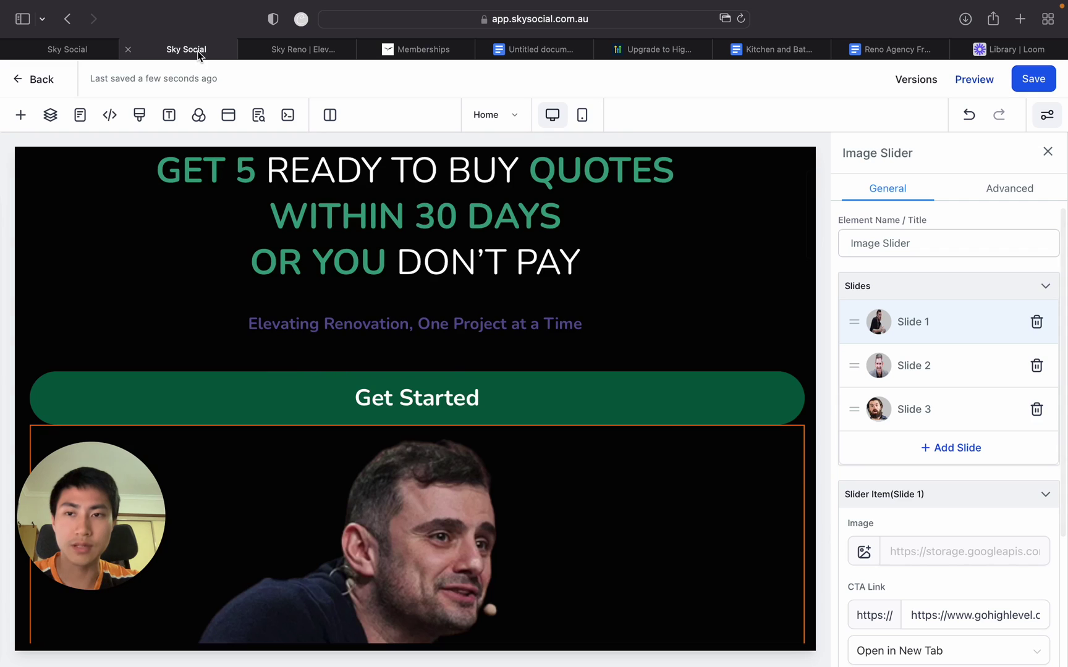
scroll(786, 300, "up", 4)
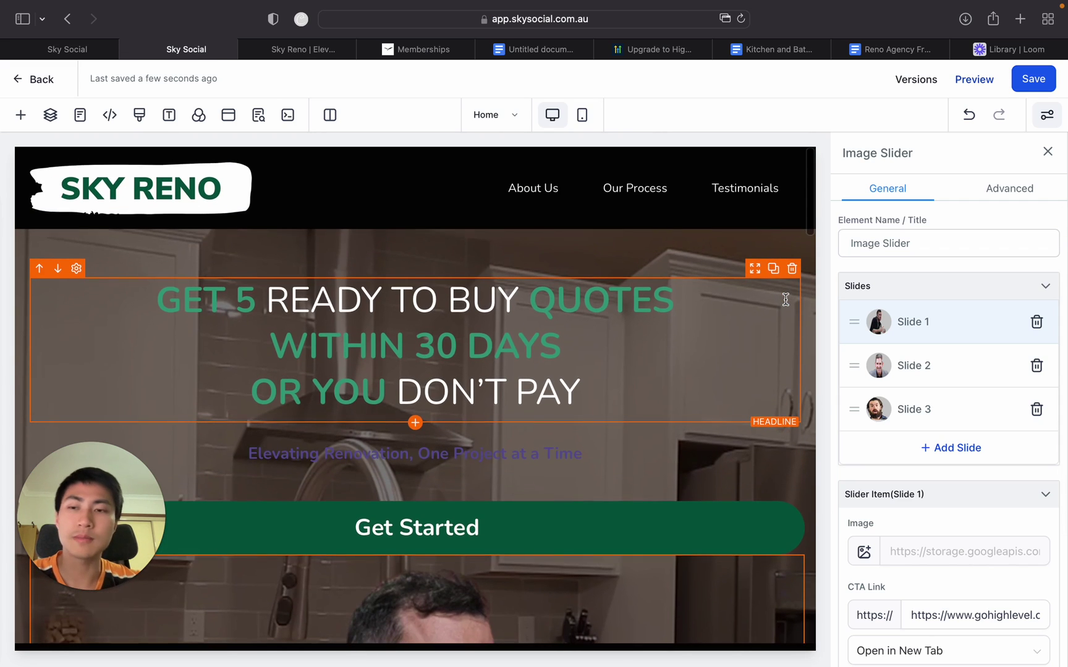
scroll(785, 300, "down", 8)
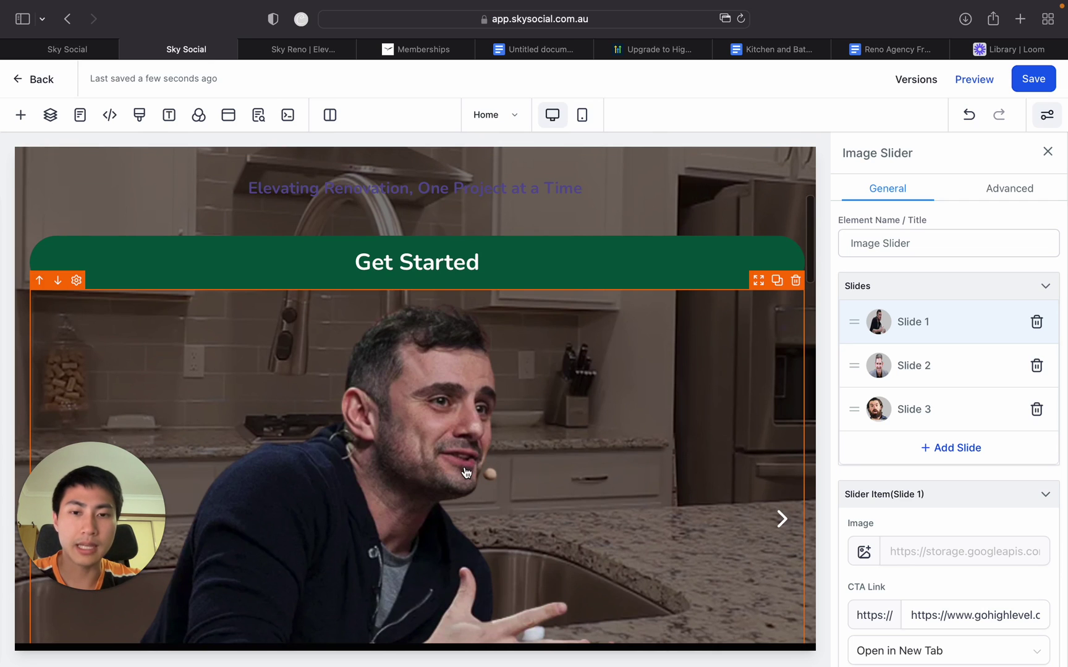
scroll(466, 472, "down", 10)
scroll(466, 472, "up", 7)
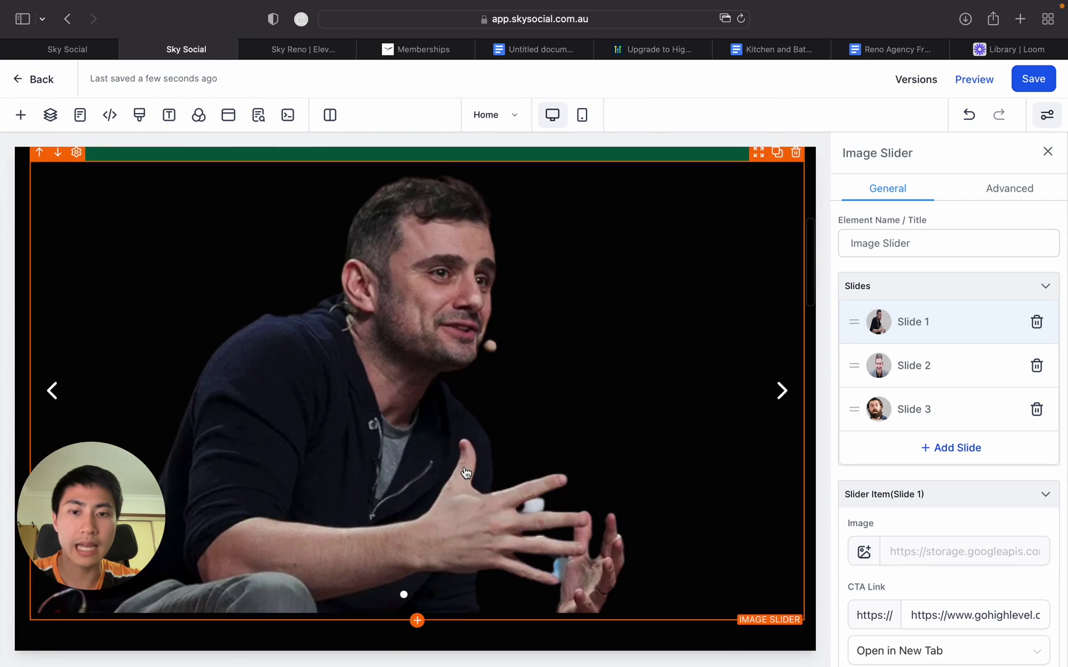
scroll(466, 473, "down", 3)
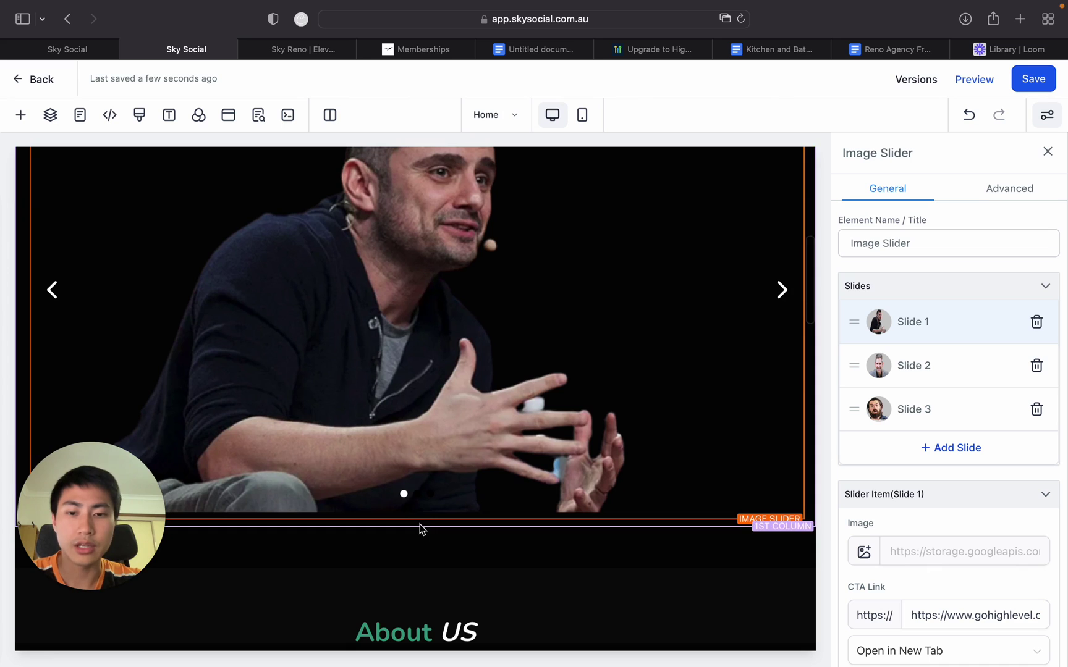
Add an Image Slider from the Media elements below the existing slider, with three placeholder slides.
key("a")
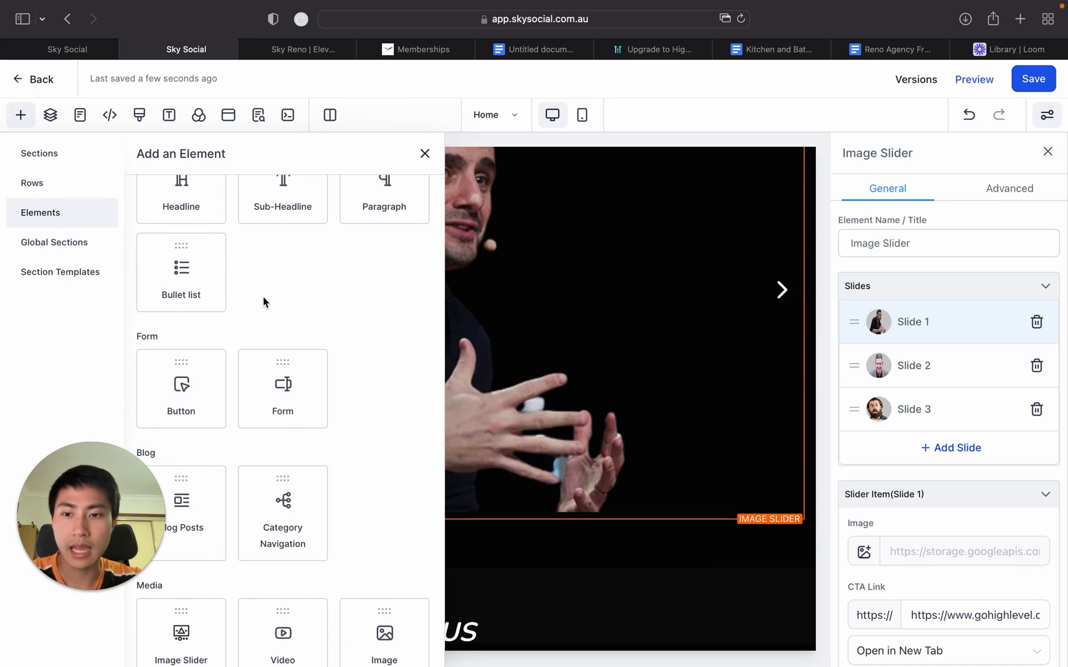
scroll(282, 317, "down", 5)
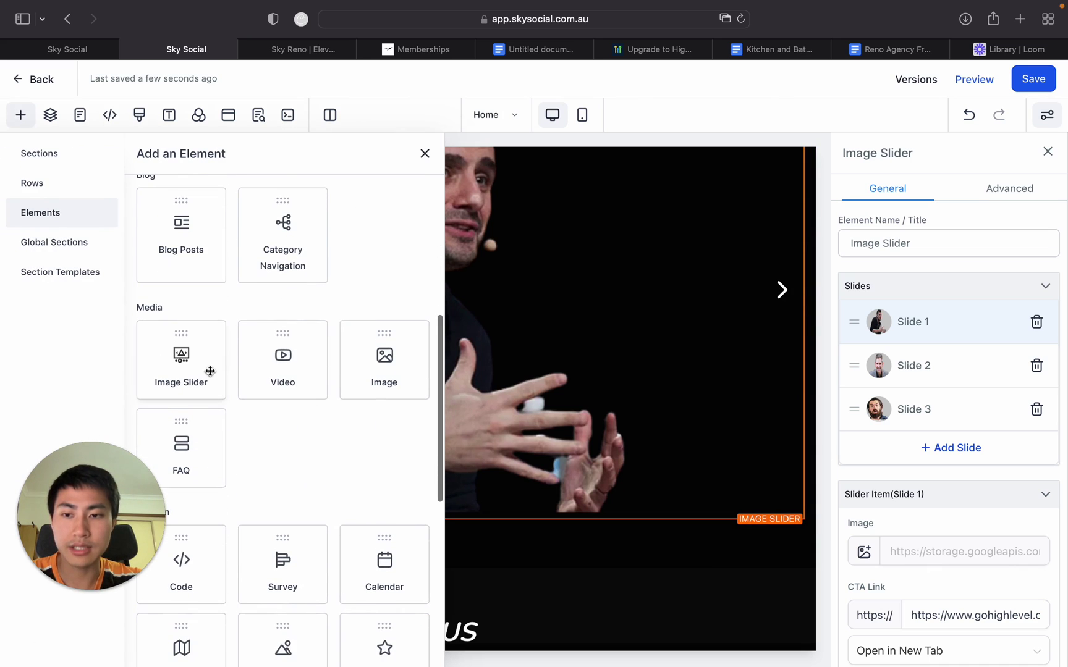
left_click_drag(204, 375, 777, 481)
scroll(698, 477, "down", 6)
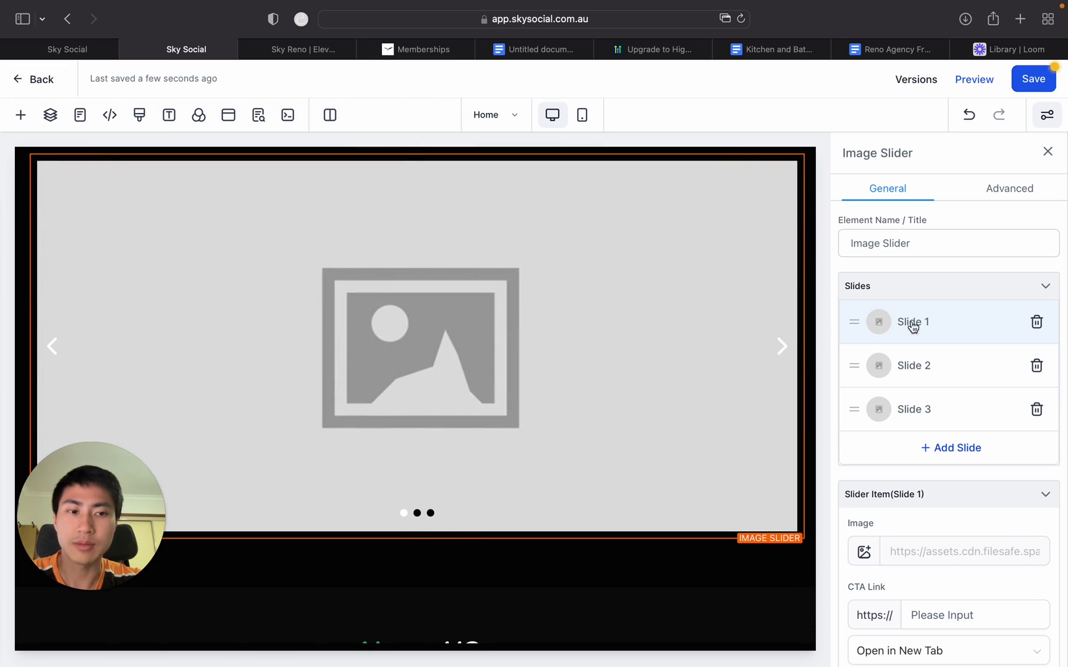
scroll(890, 328, "down", 2)
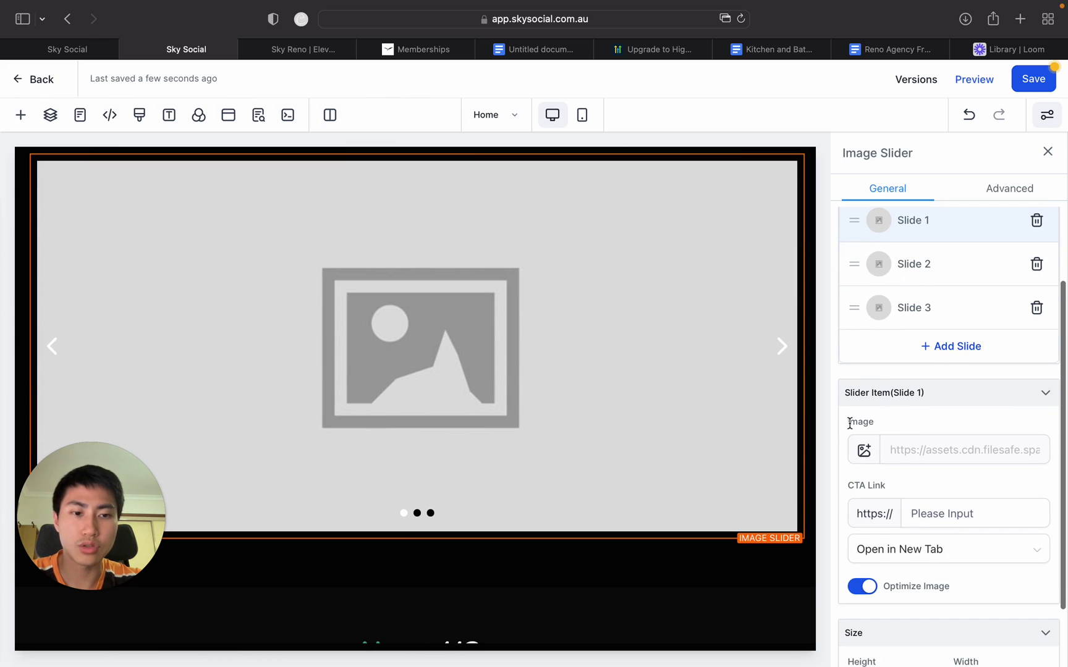
Check Slide 3's CTA link and the slider height, then view Advanced settings (10px padding, radius 8).
left_click(883, 314)
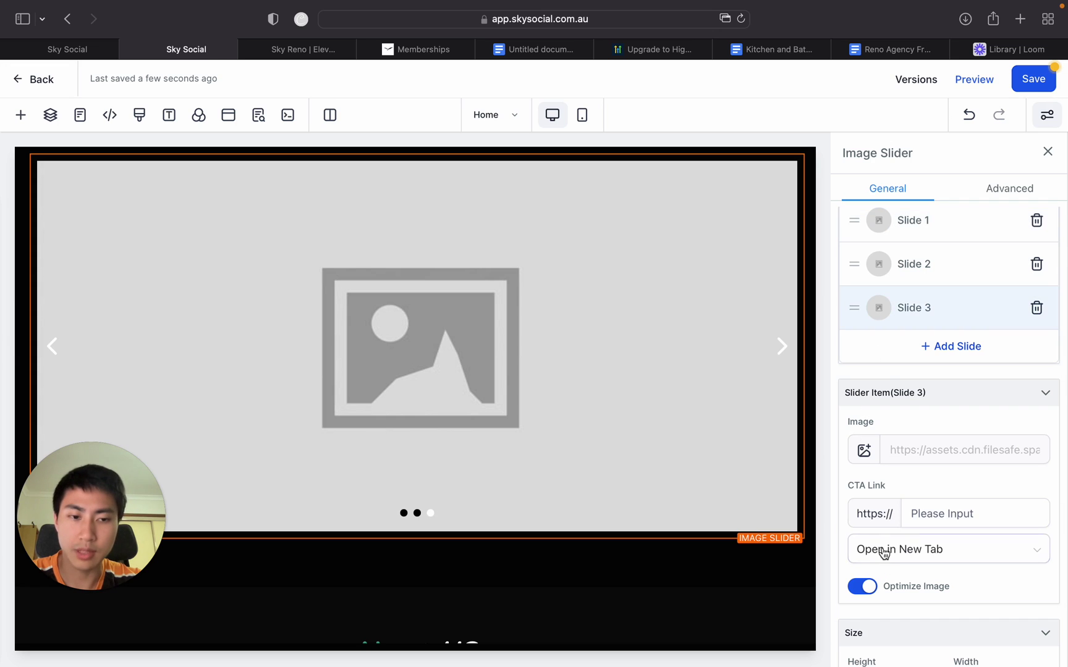
left_click(934, 515)
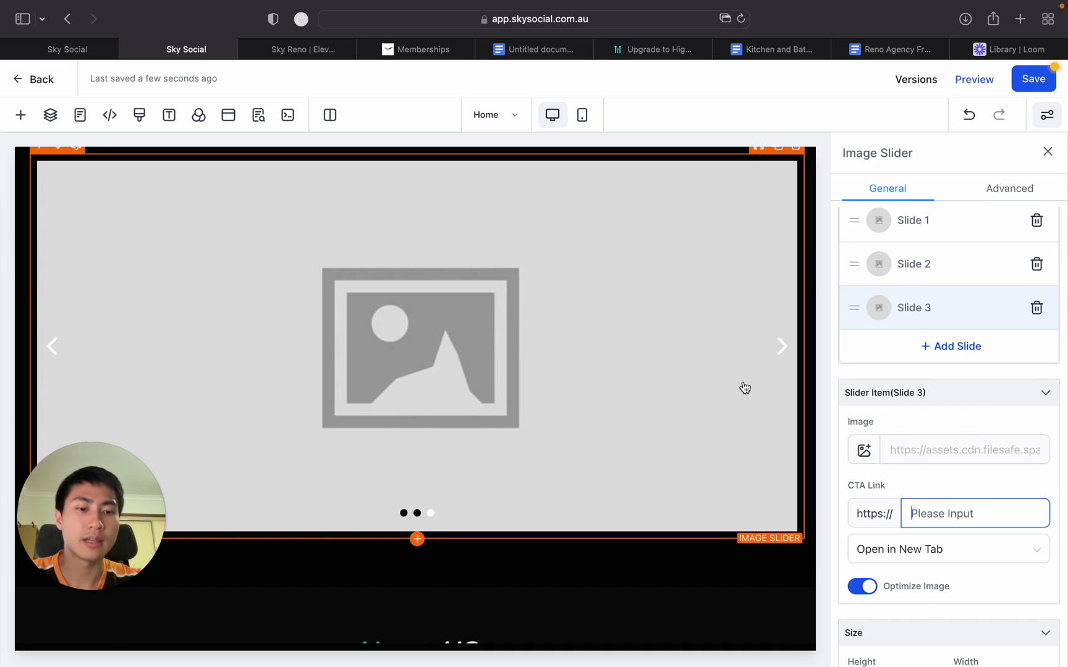
scroll(929, 556, "down", 2)
left_click(923, 607)
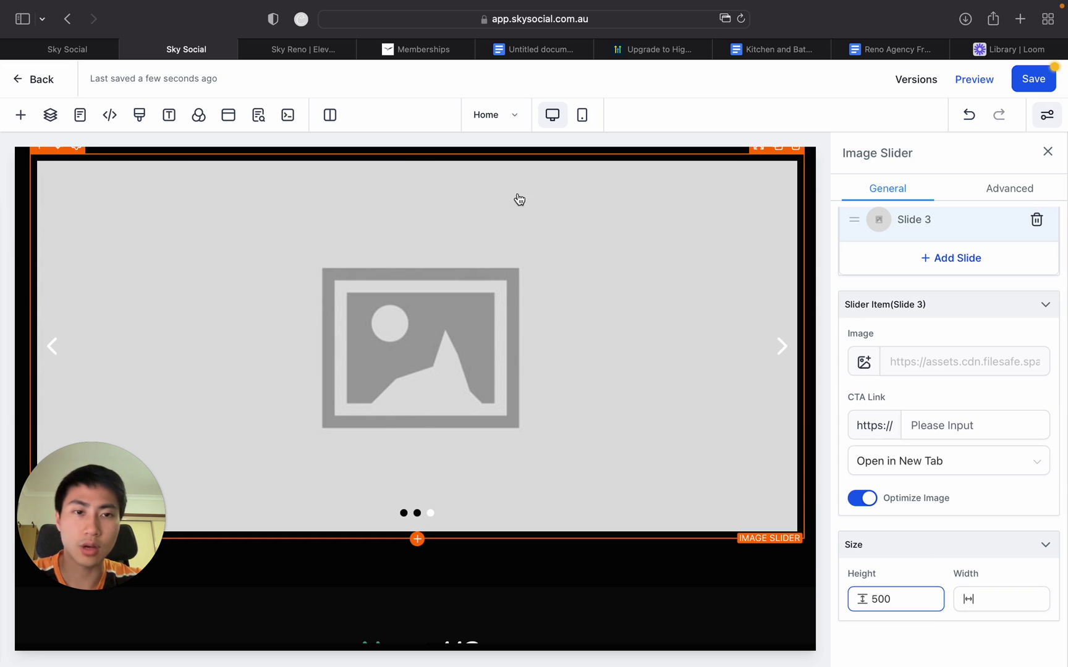
left_click(1009, 188)
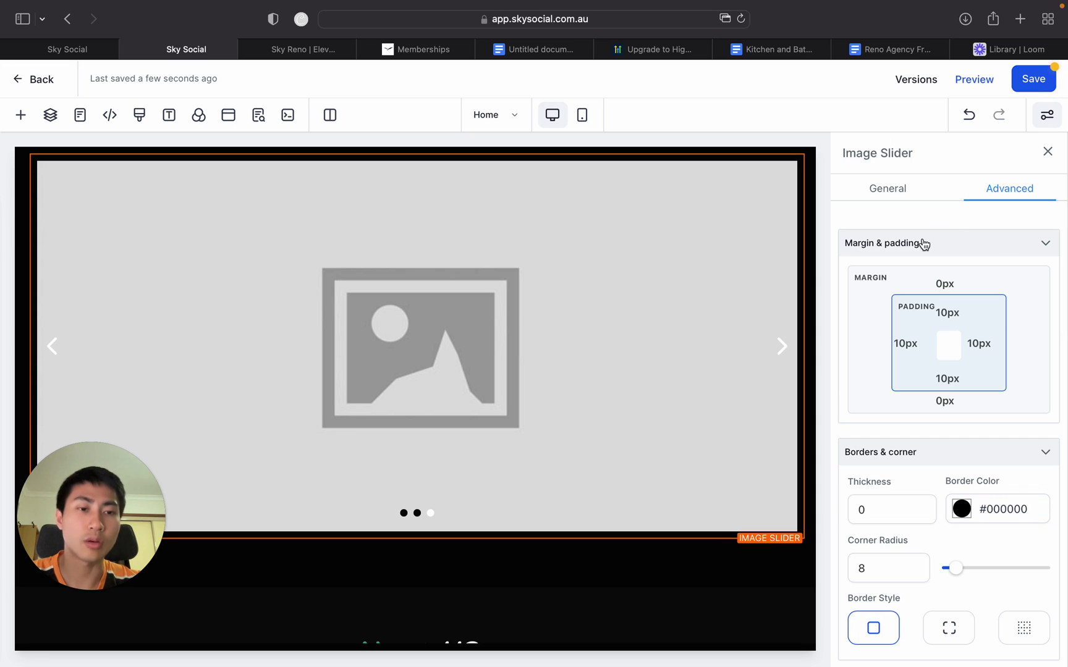
scroll(912, 324, "down", 1)
scroll(912, 325, "down", 3)
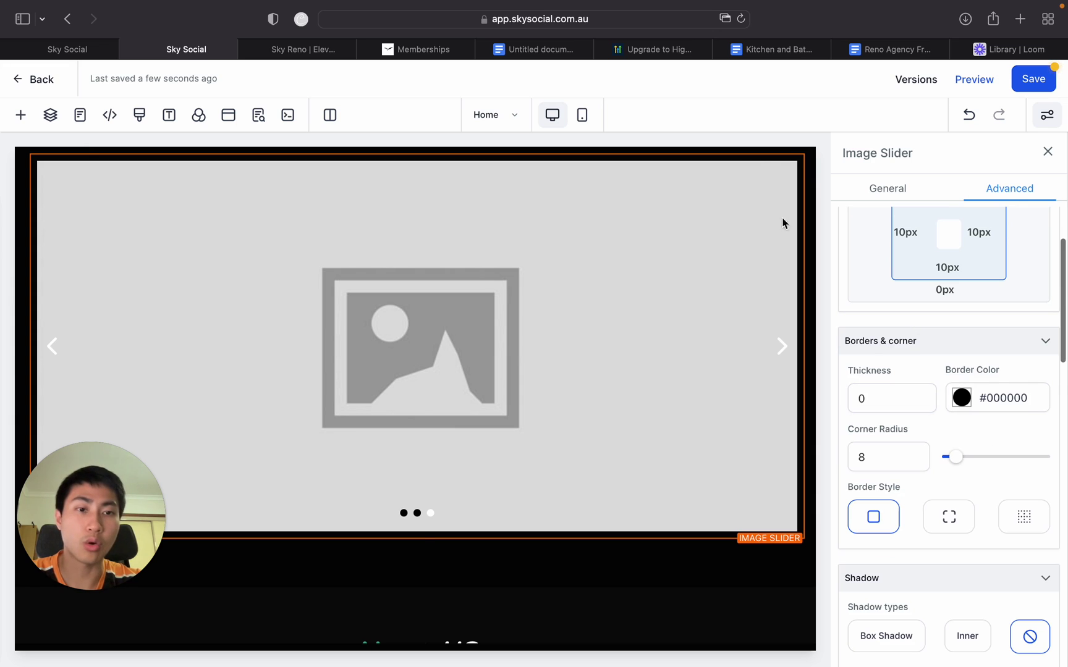
scroll(901, 479, "down", 5)
scroll(900, 479, "down", 4)
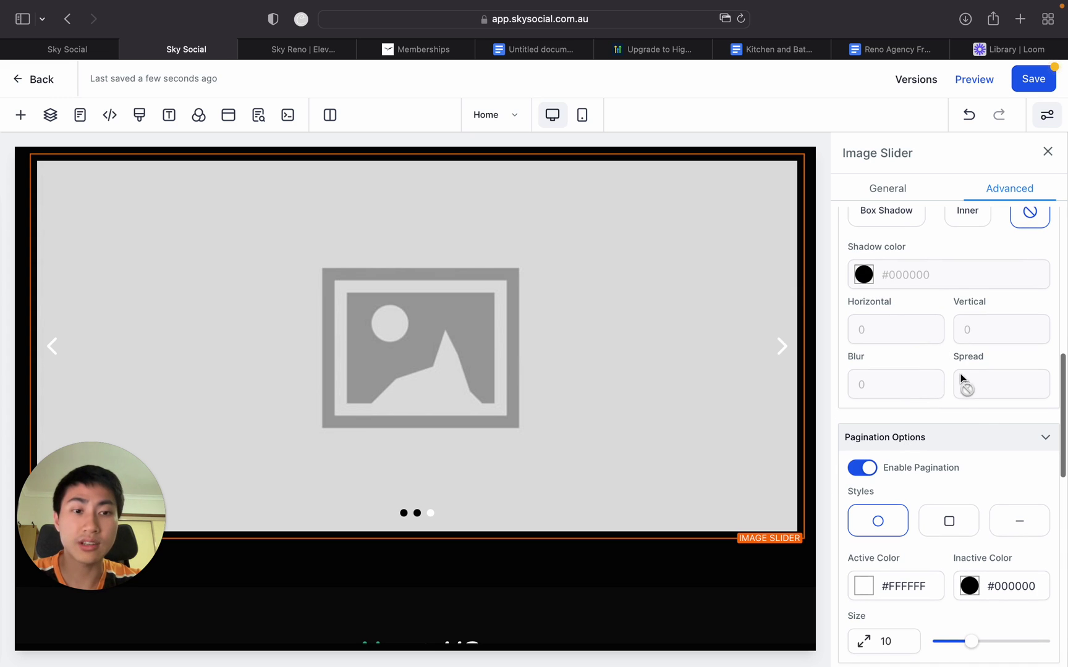
scroll(961, 379, "down", 3)
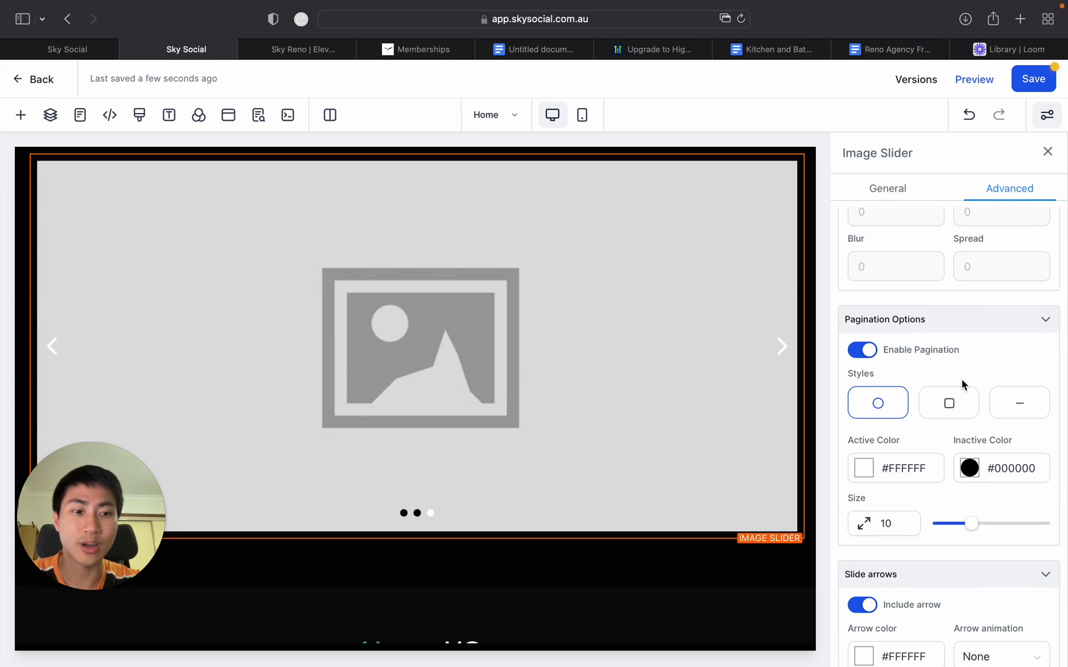
scroll(961, 380, "down", 5)
scroll(961, 379, "down", 5)
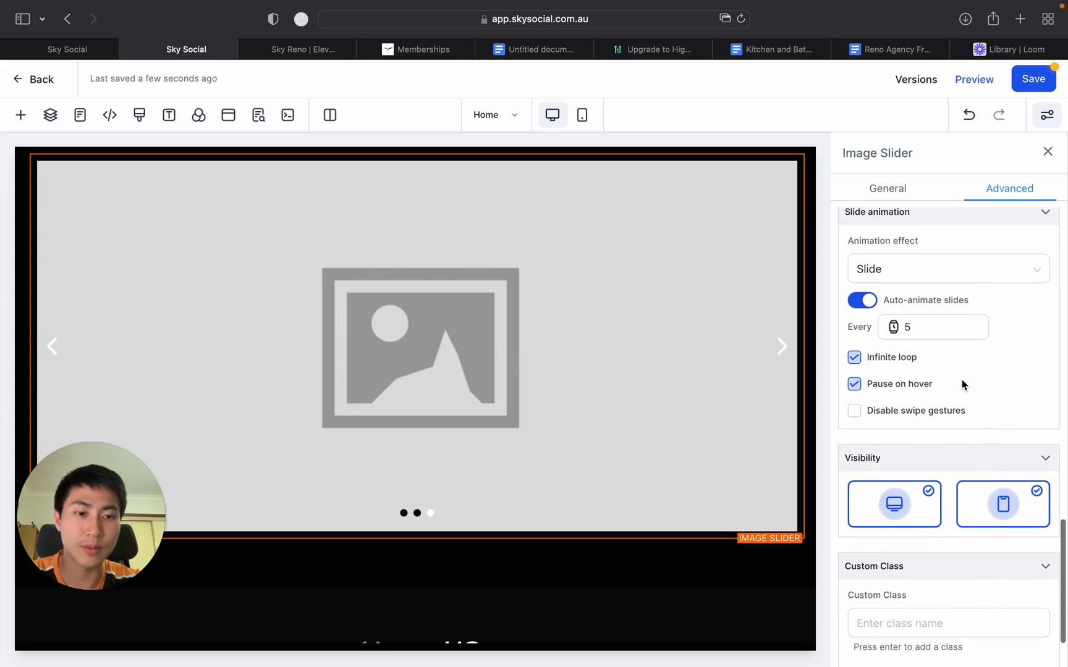
scroll(961, 379, "up", 2)
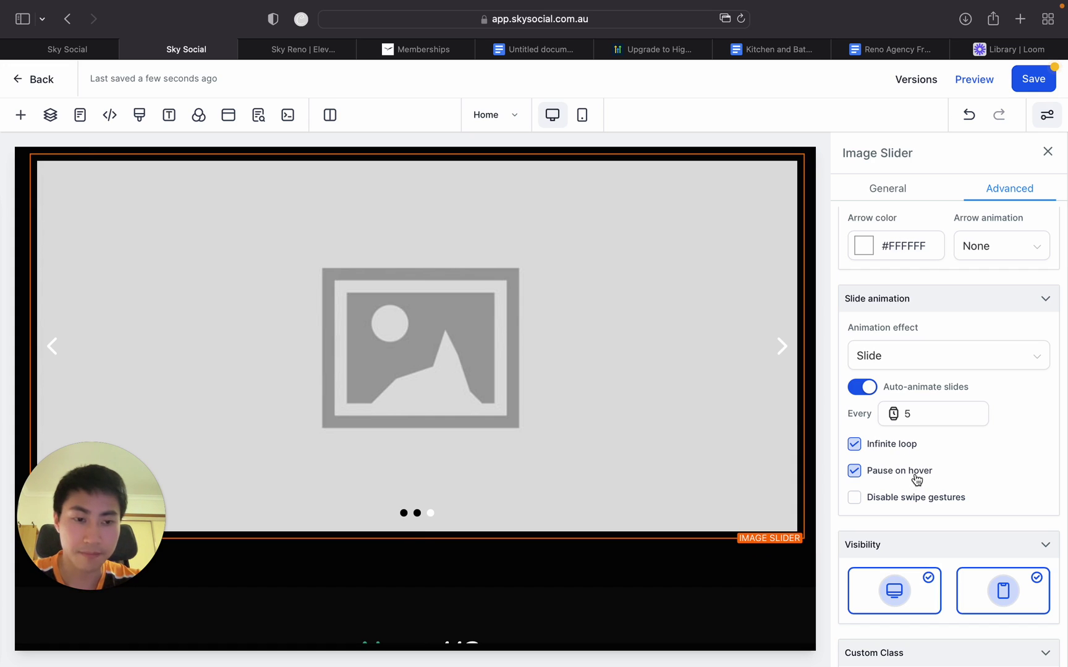
scroll(916, 480, "down", 3)
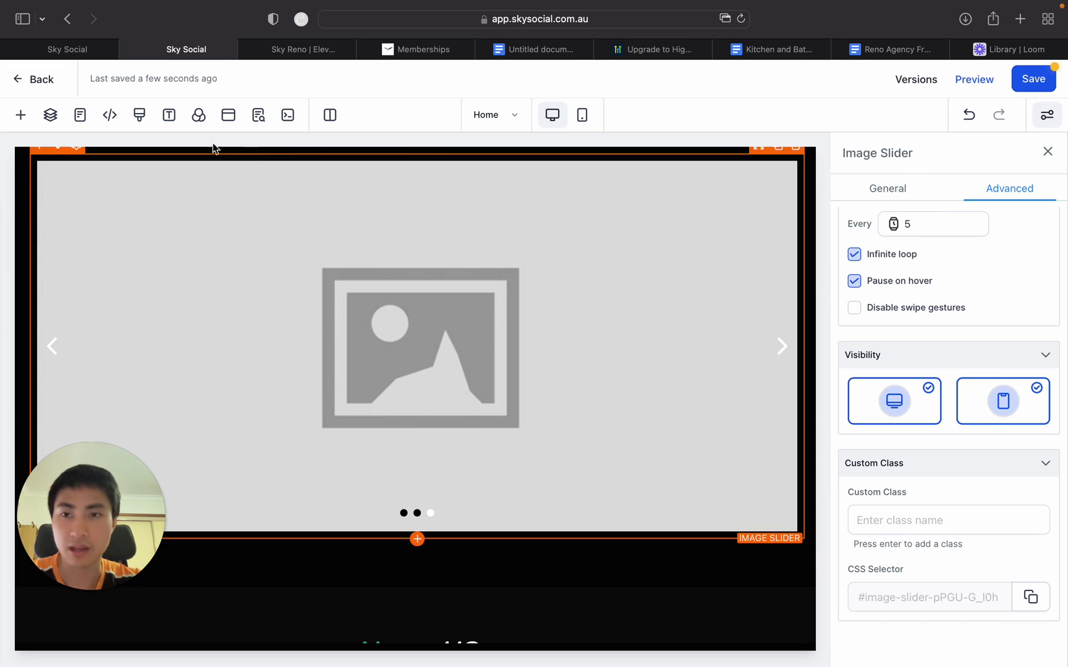
On the main Sky Social account, go to Settings > Labs and find Brand New Funnel/Website Builder enabled.
left_click(70, 55)
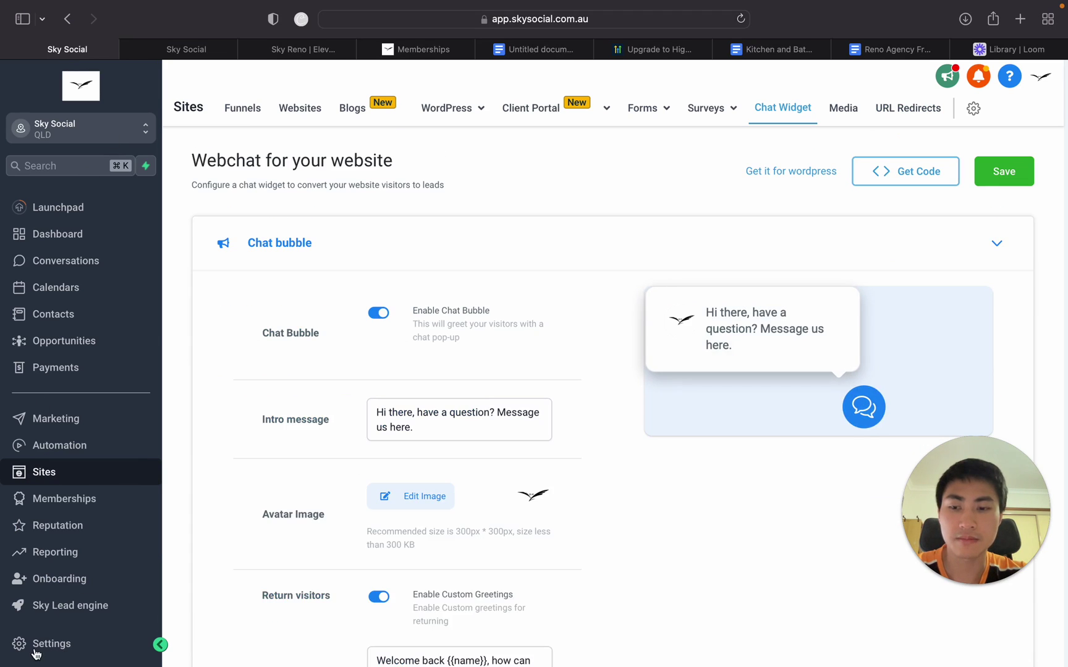
left_click(62, 650)
scroll(130, 323, "down", 5)
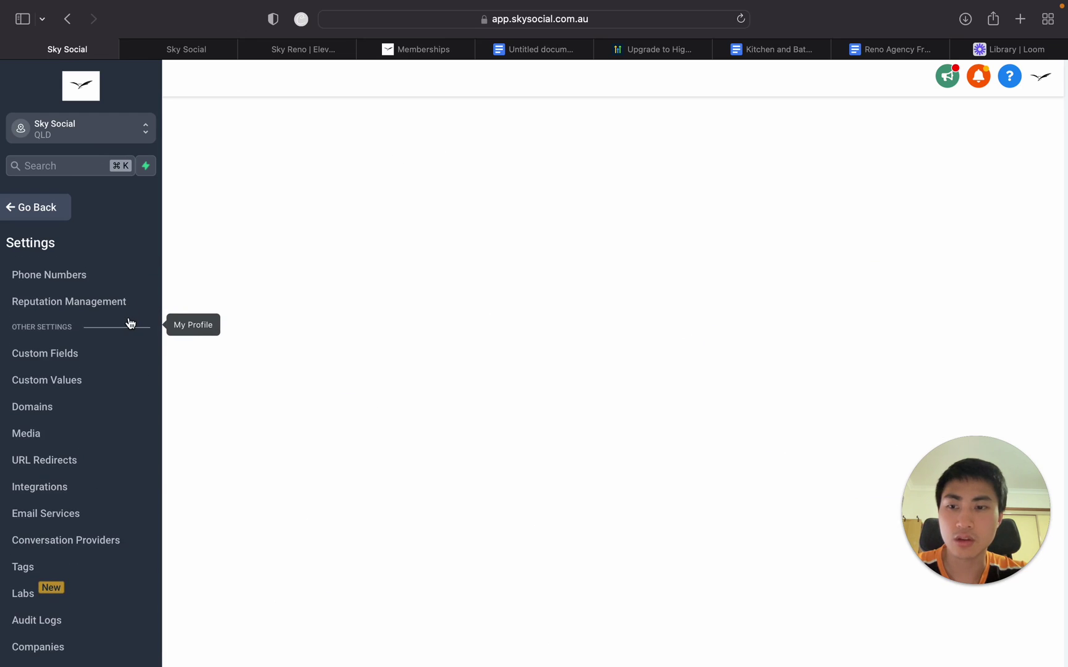
left_click(34, 594)
scroll(435, 315, "down", 17)
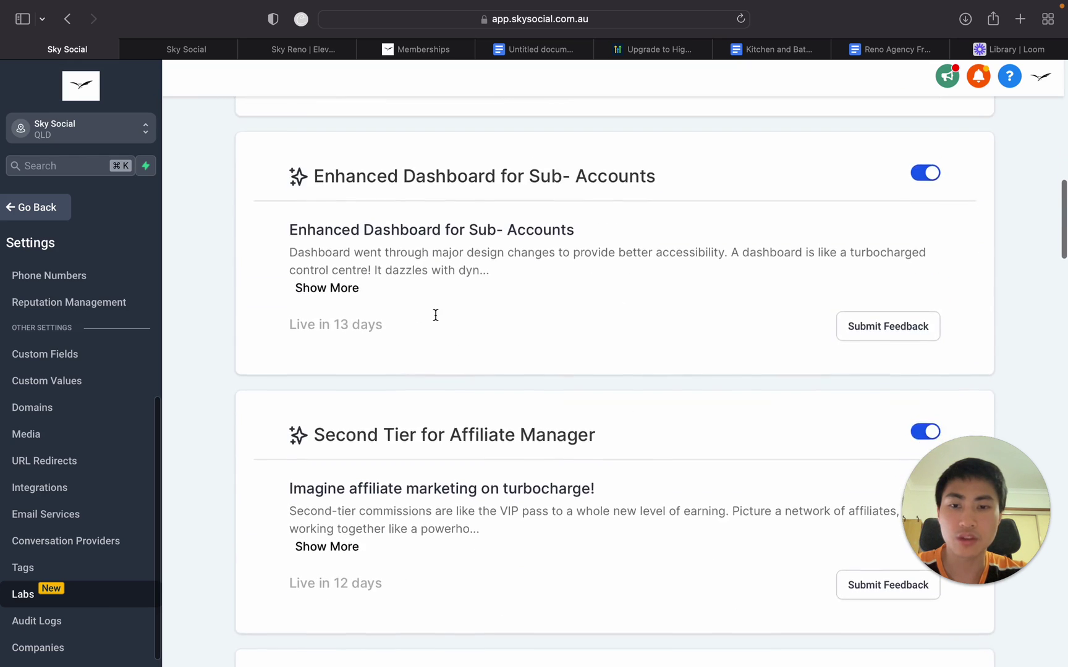
scroll(434, 315, "down", 9)
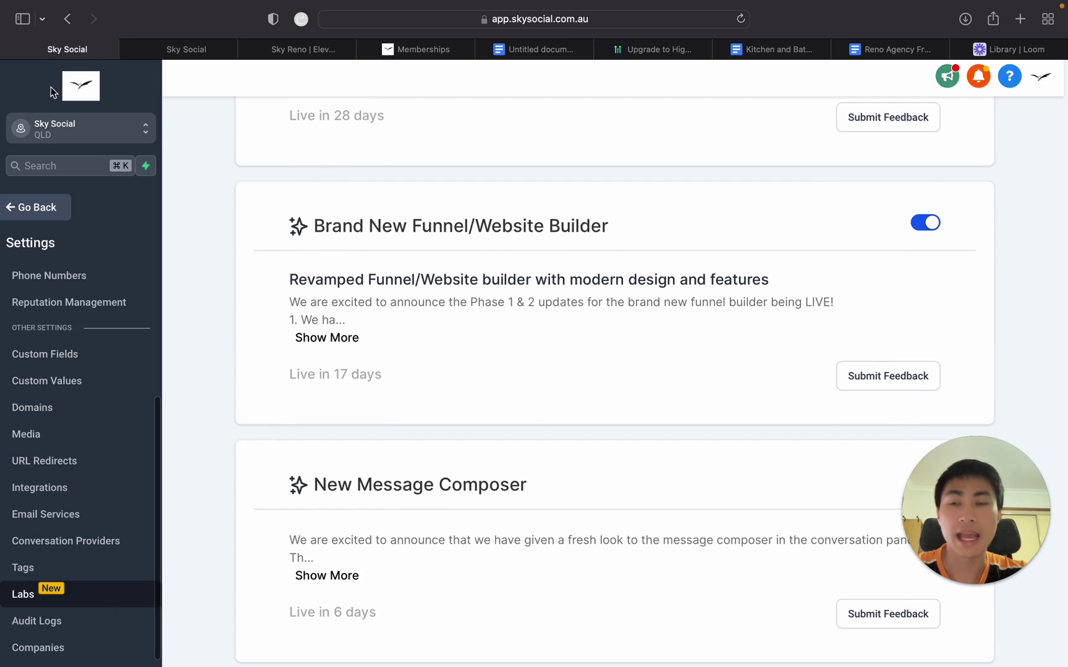
Go back to the funnel editor showing the new Image Slider's advanced settings.
left_click(190, 52)
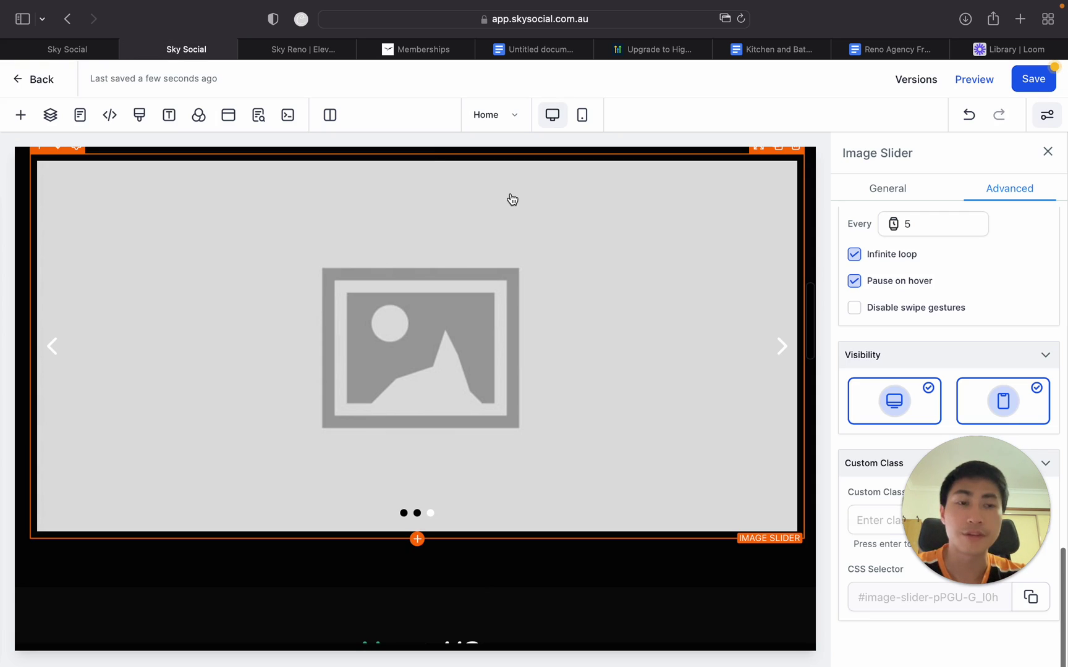